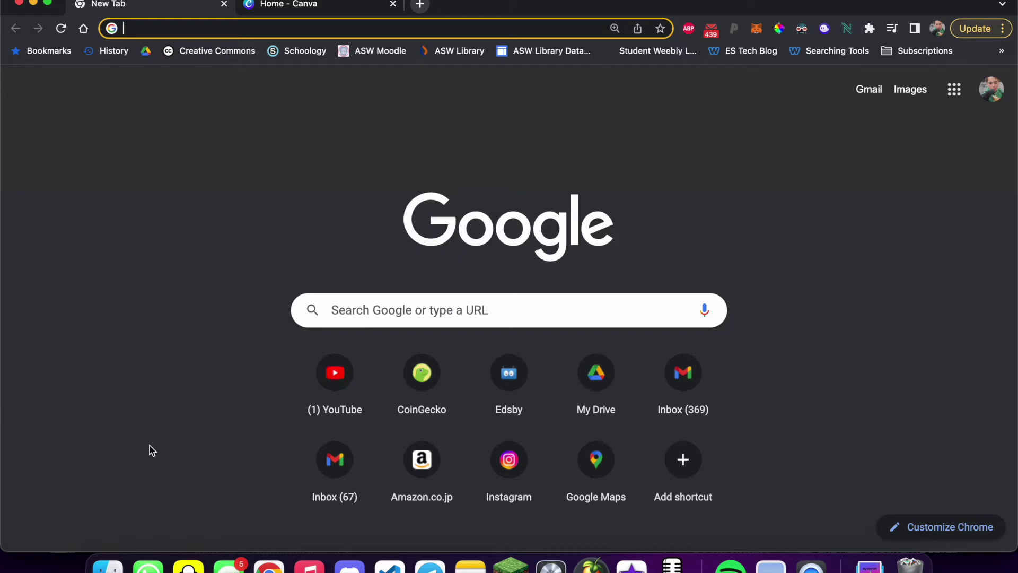
Step: Close the blank browser tab and bring up Canva's design-type choices
key("super+w")
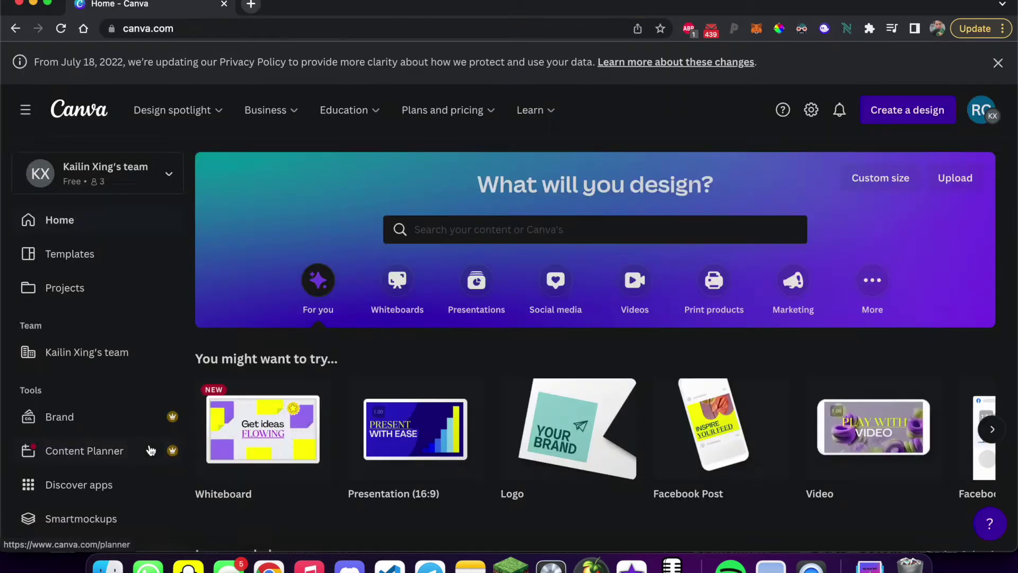
left_click(883, 110)
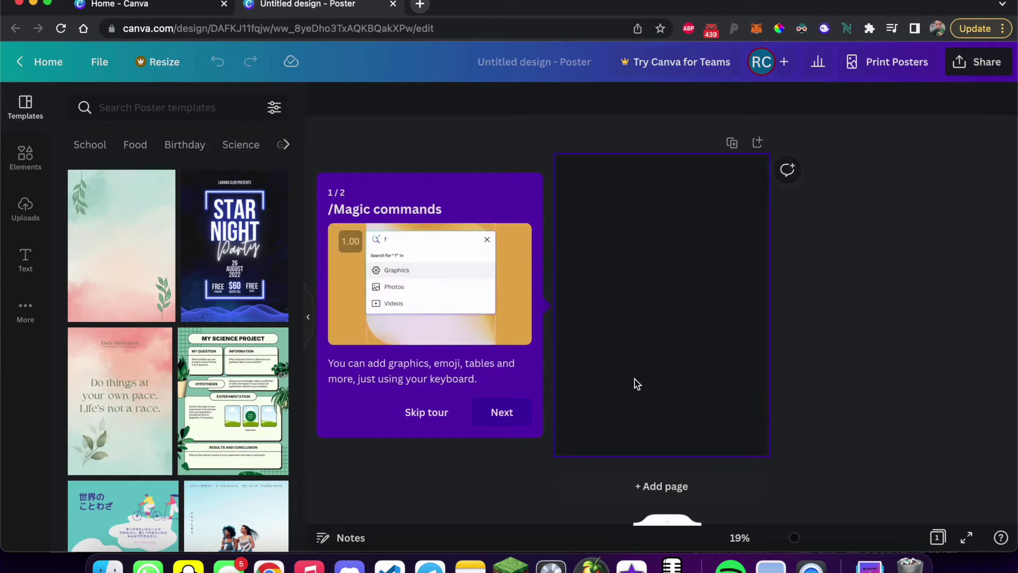
Step: Skip the Magic commands tour on the blank poster and show the Elements library
left_click(433, 411)
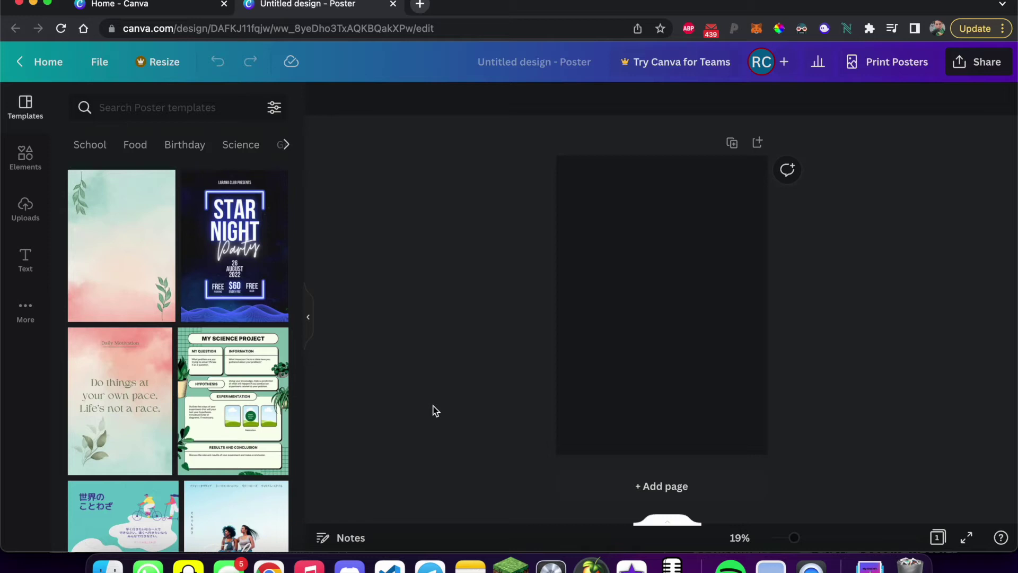
scroll(133, 220, "down", 3)
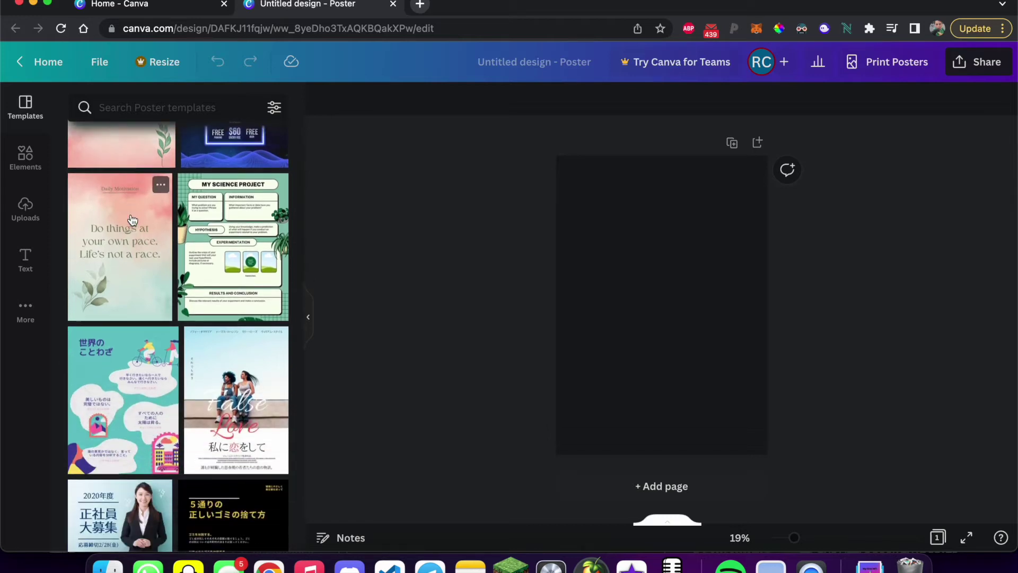
scroll(133, 220, "down", 2)
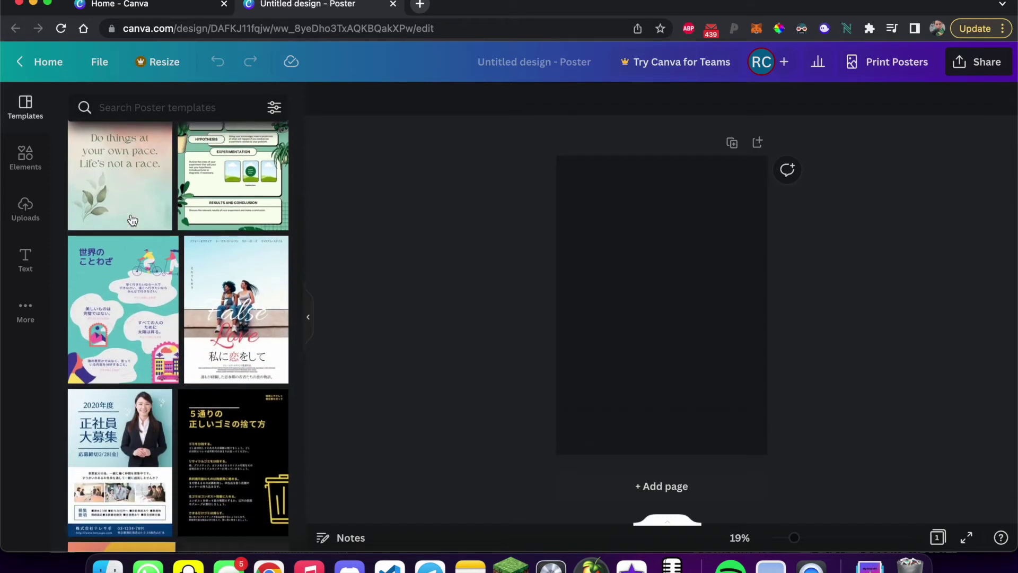
scroll(133, 220, "up", 5)
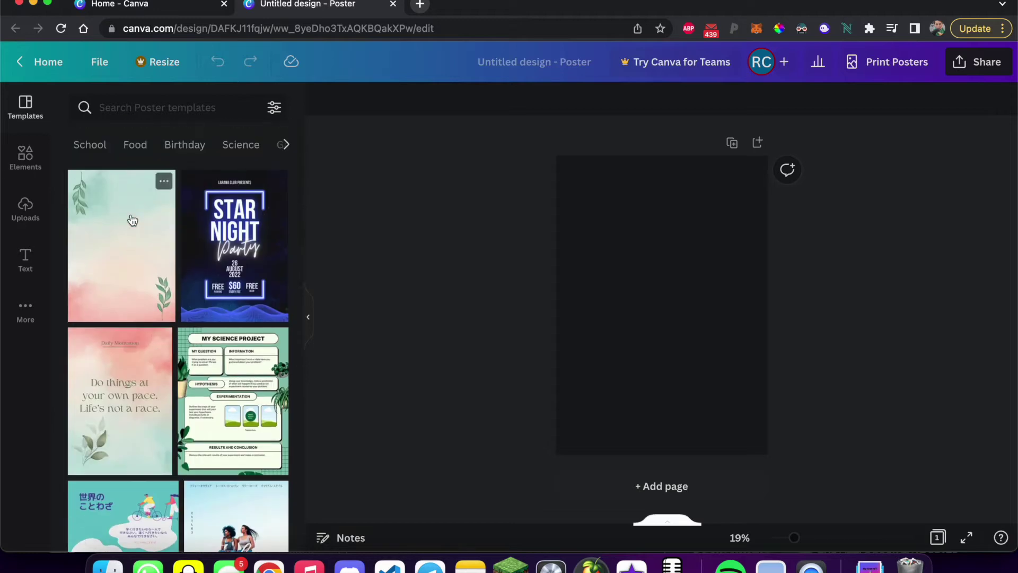
left_click(41, 170)
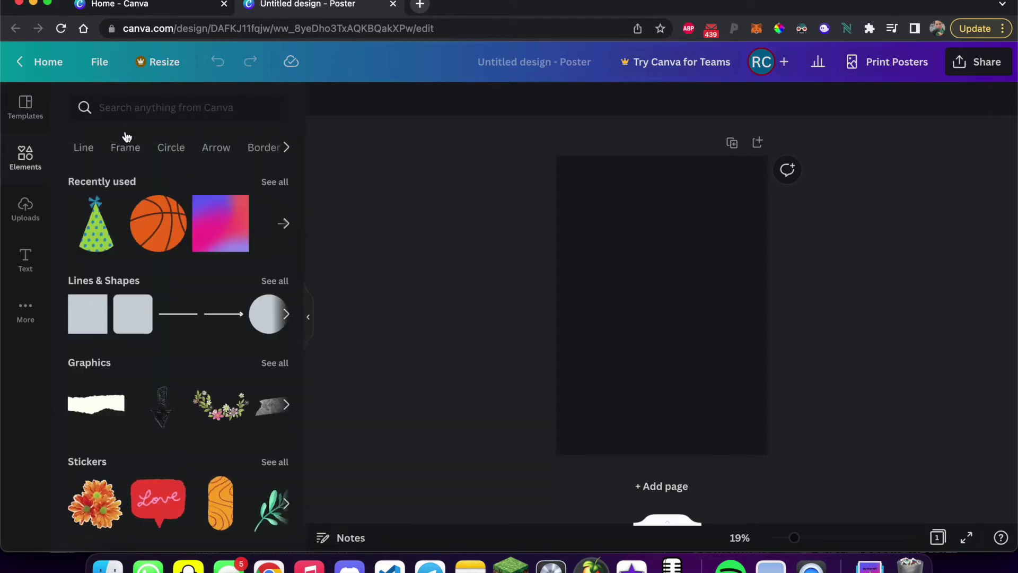
Step: Search Elements for 'polka dot background' and filter the results to Graphics
left_click(116, 108)
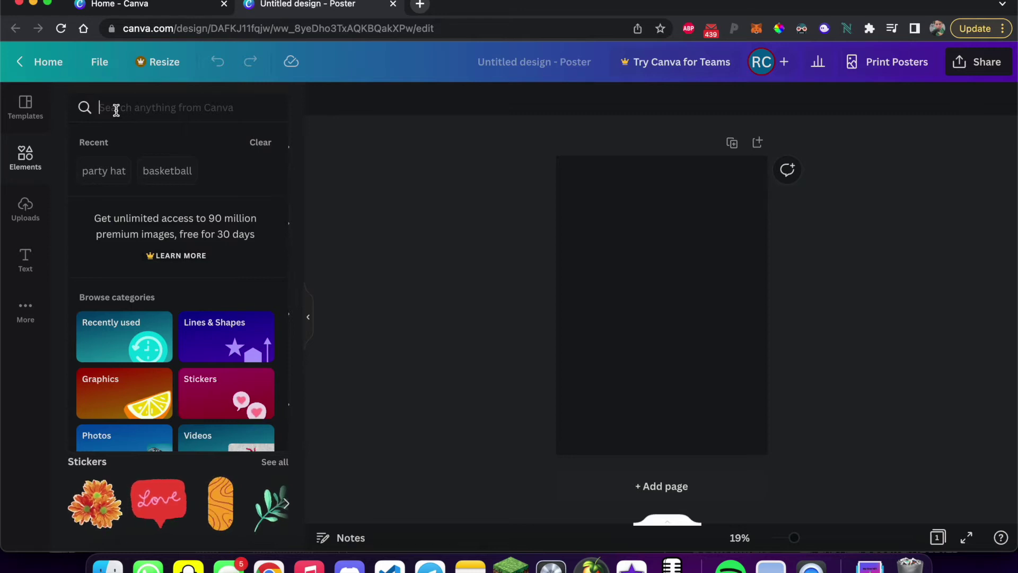
type("pol")
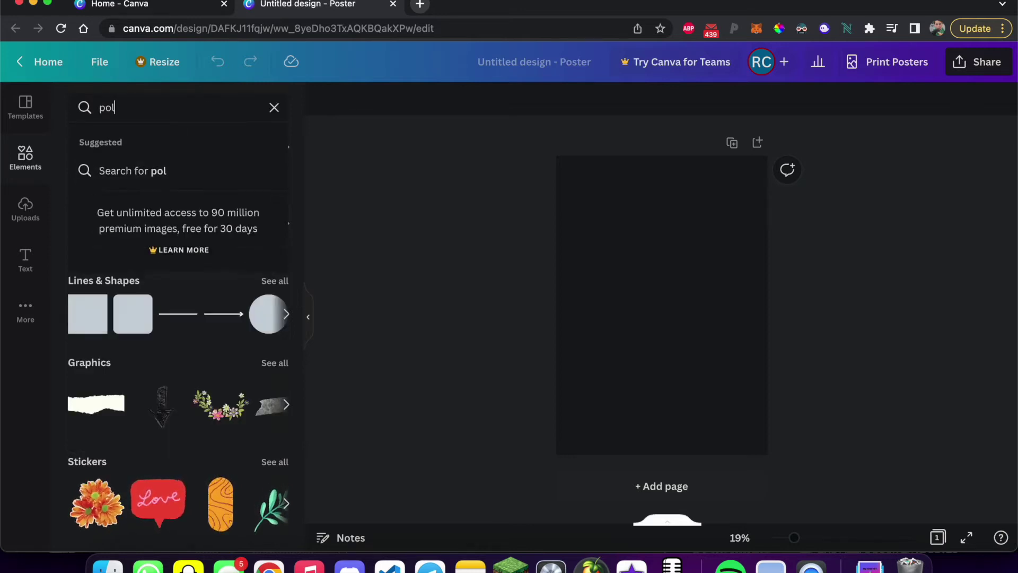
type("ka f")
key("BackSpace")
type("dot ba")
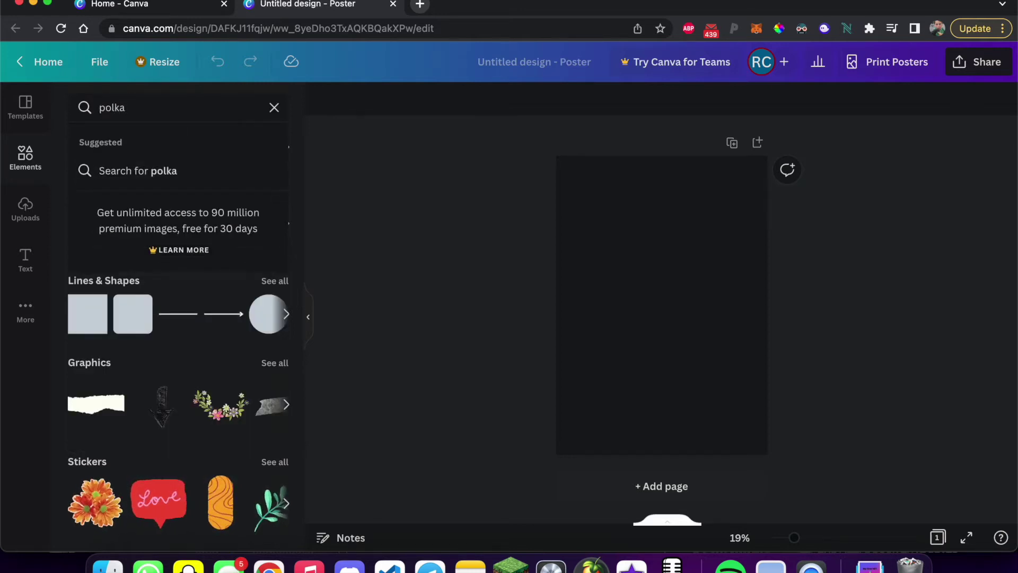
type("ckground")
key("Return")
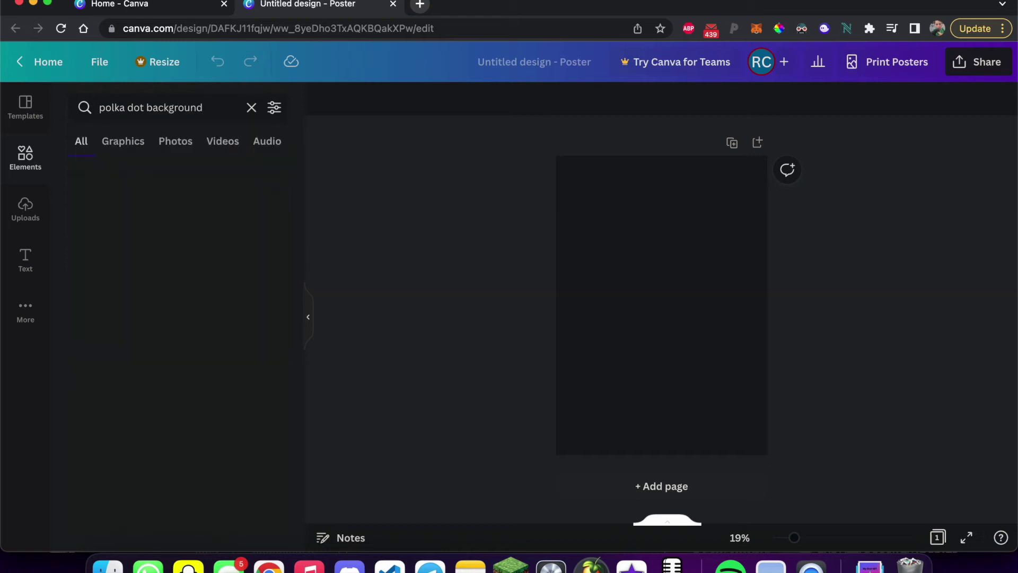
left_click(103, 141)
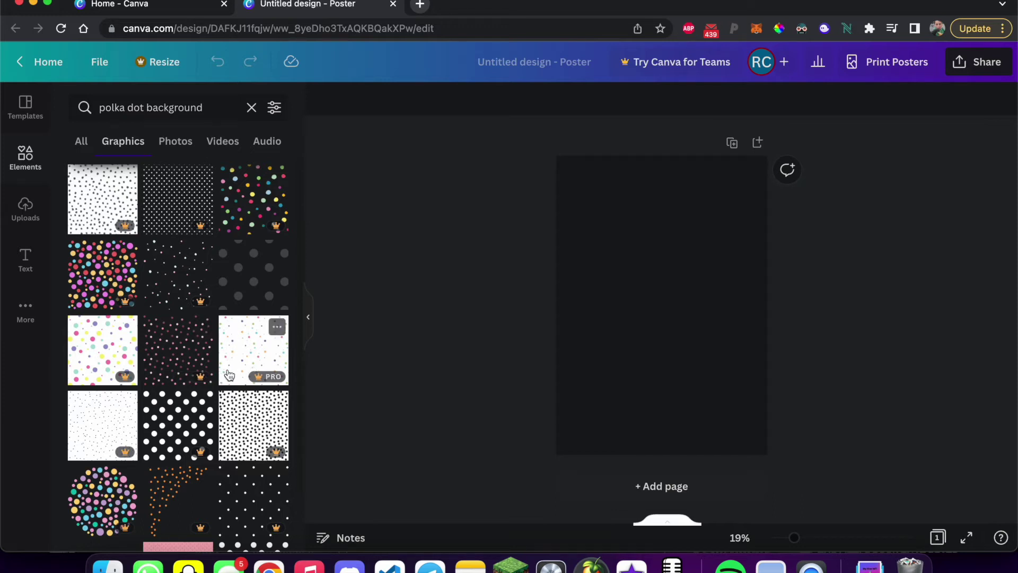
Step: Add the pink polka-dot graphic from the results to the poster
scroll(229, 375, "down", 3)
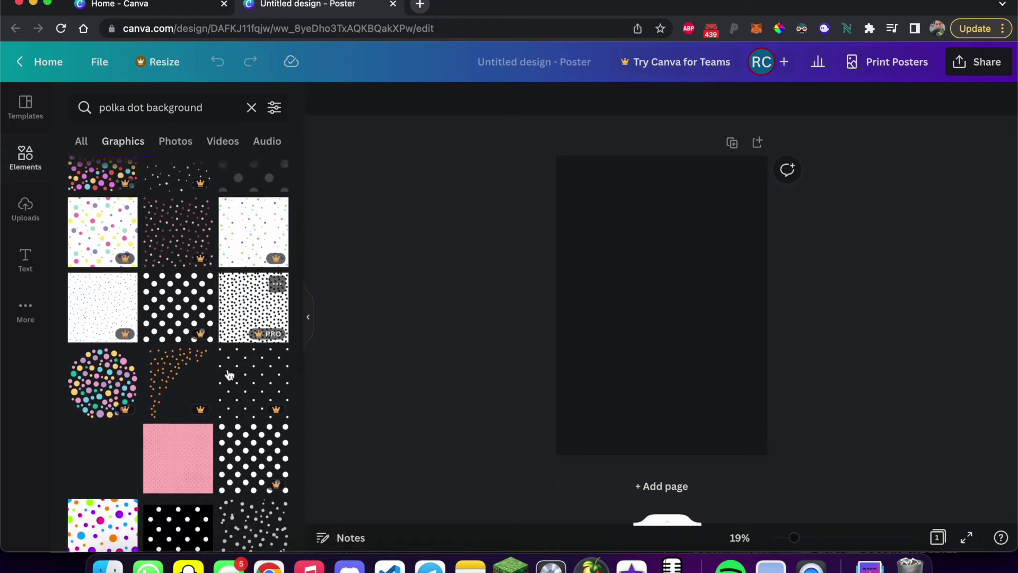
scroll(229, 375, "up", 2)
scroll(229, 375, "down", 3)
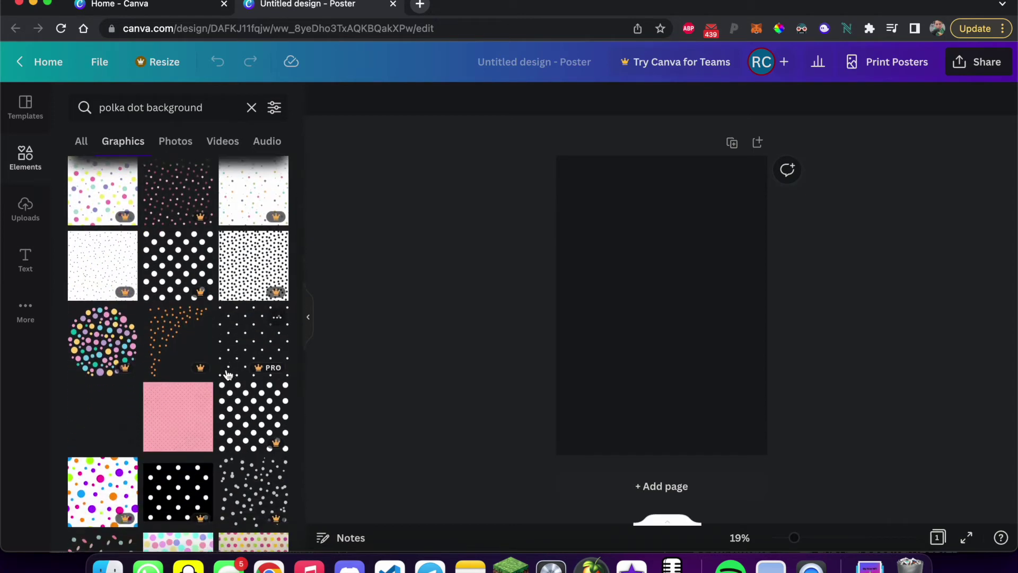
left_click(165, 421)
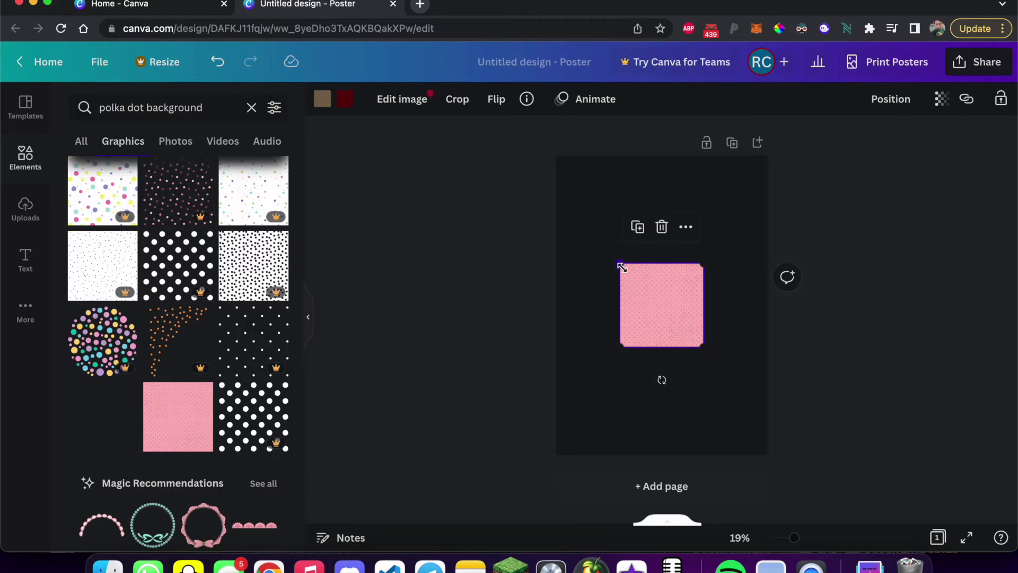
Step: Enlarge and shift the pink polka-dot graphic until it fills the entire page
left_click_drag(621, 267, 595, 179)
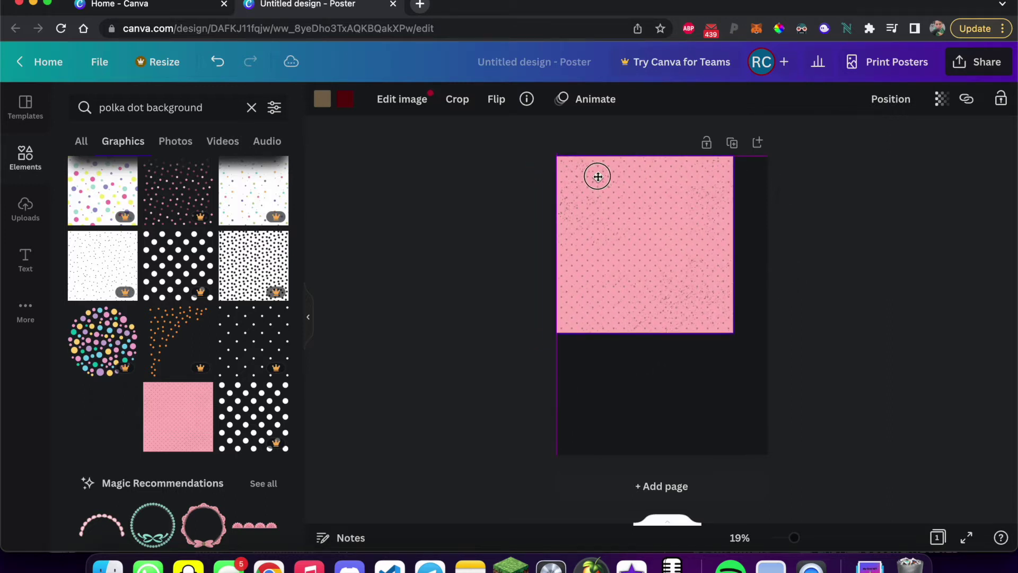
left_click_drag(734, 331, 829, 481)
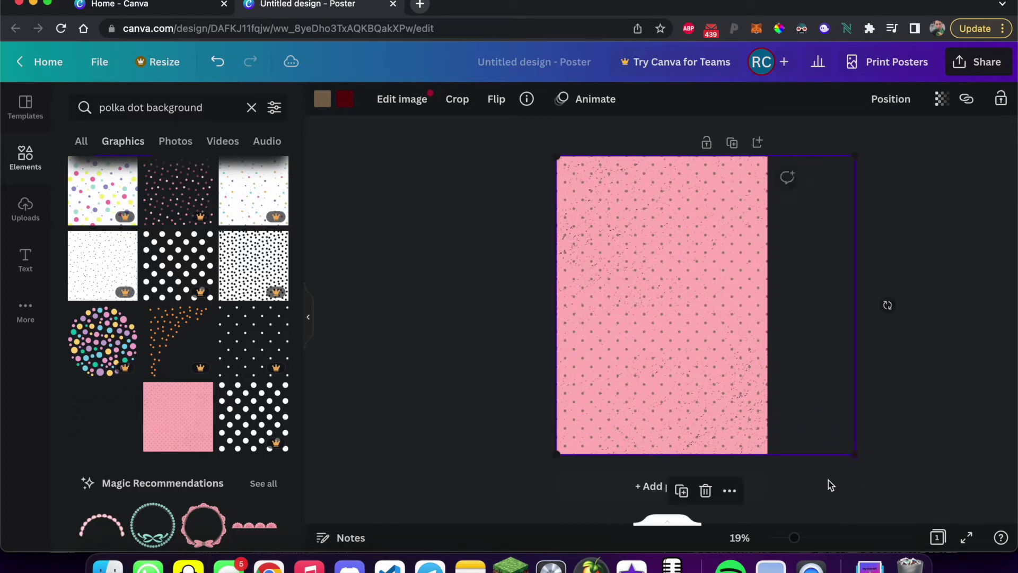
left_click_drag(731, 364, 684, 364)
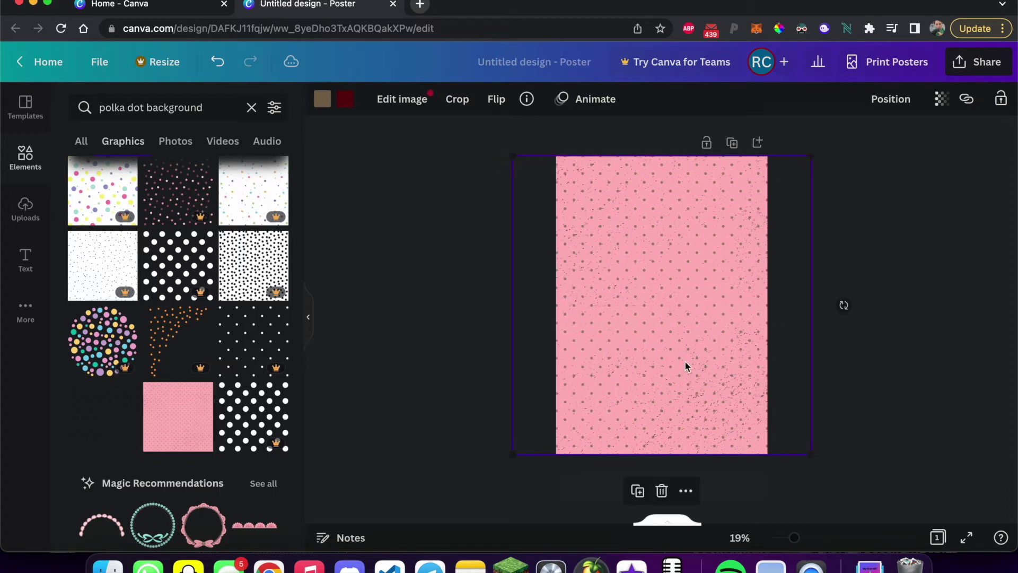
left_click(896, 381)
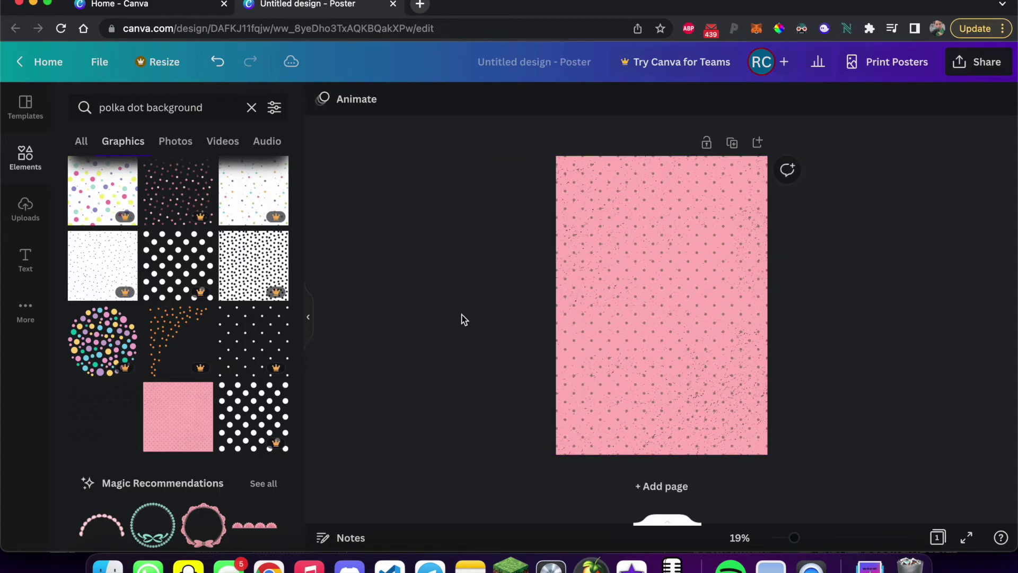
Step: Clear the 'polka dot background' search to show the general Elements library again
scroll(171, 264, "up", 1)
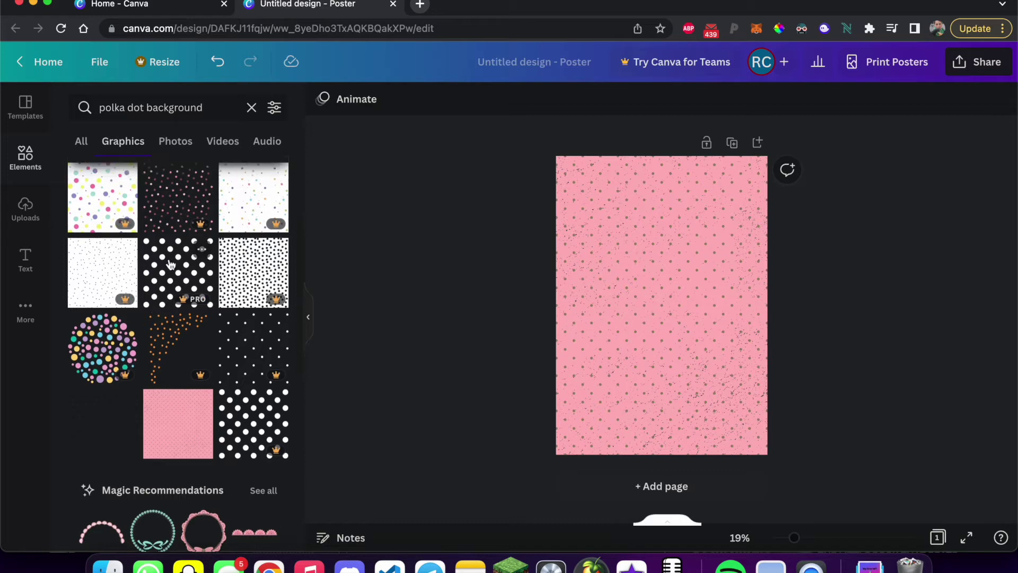
scroll(171, 264, "up", 2)
left_click(252, 108)
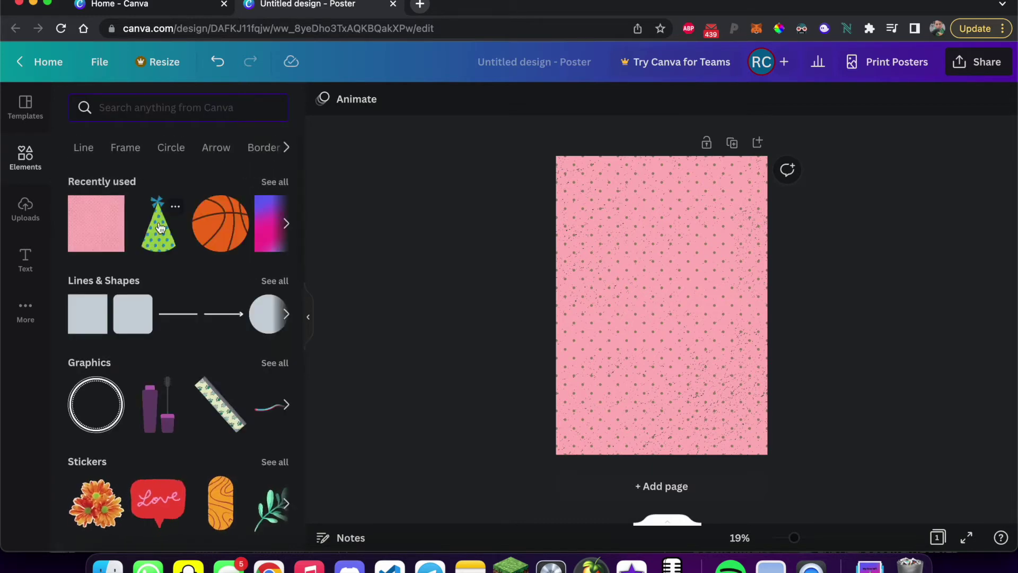
scroll(104, 307, "down", 4)
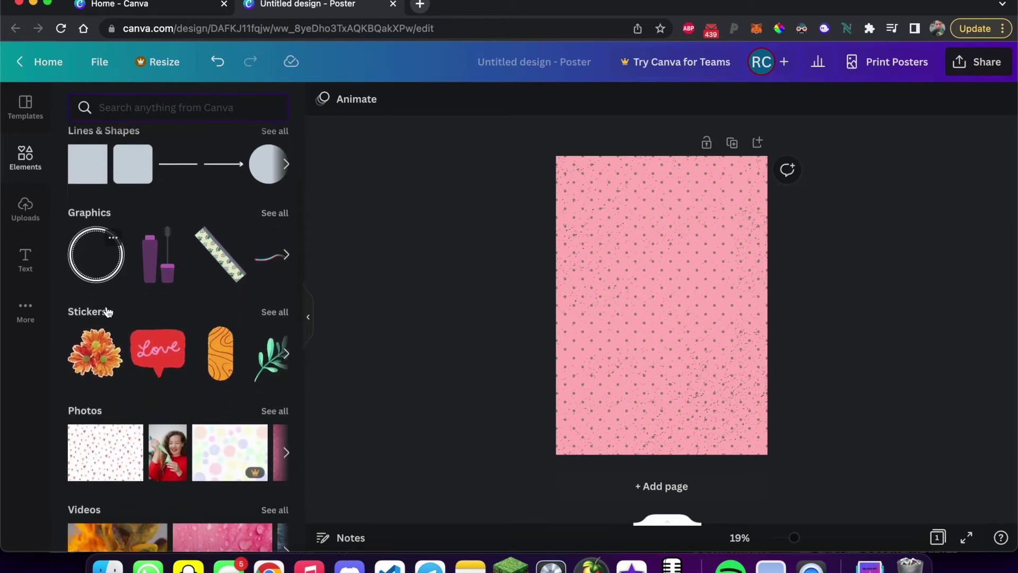
scroll(107, 311, "down", 20)
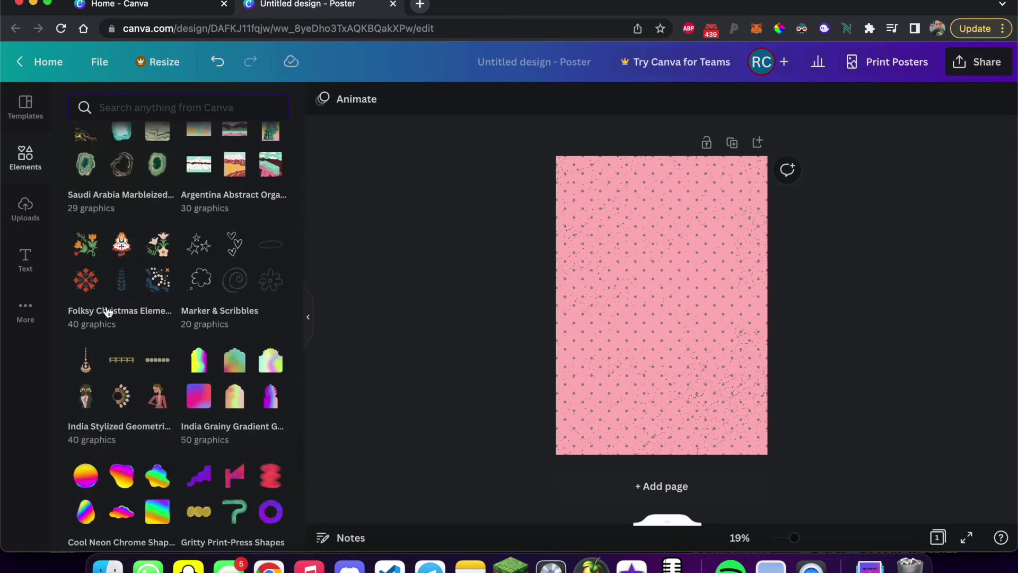
scroll(107, 312, "down", 8)
scroll(107, 311, "up", 20)
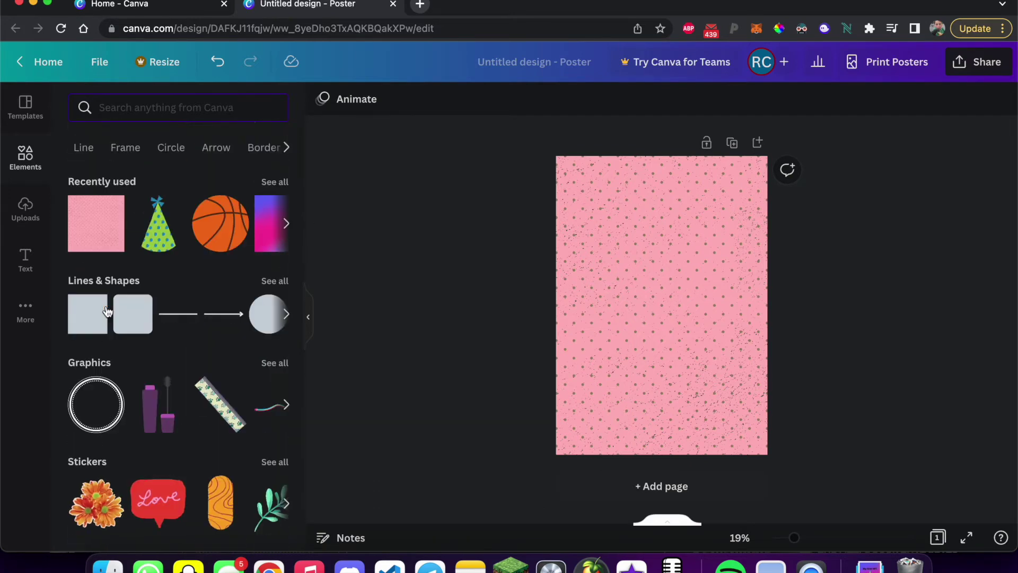
Step: Add a brown rounded square, enlarge it slightly and centre it on the poster
left_click(98, 313)
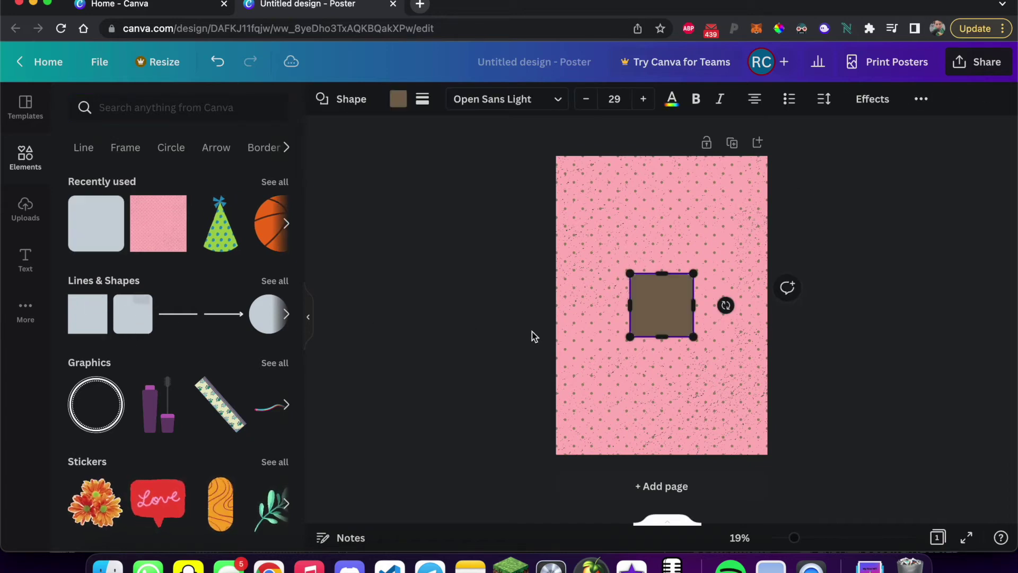
left_click_drag(630, 273, 600, 238)
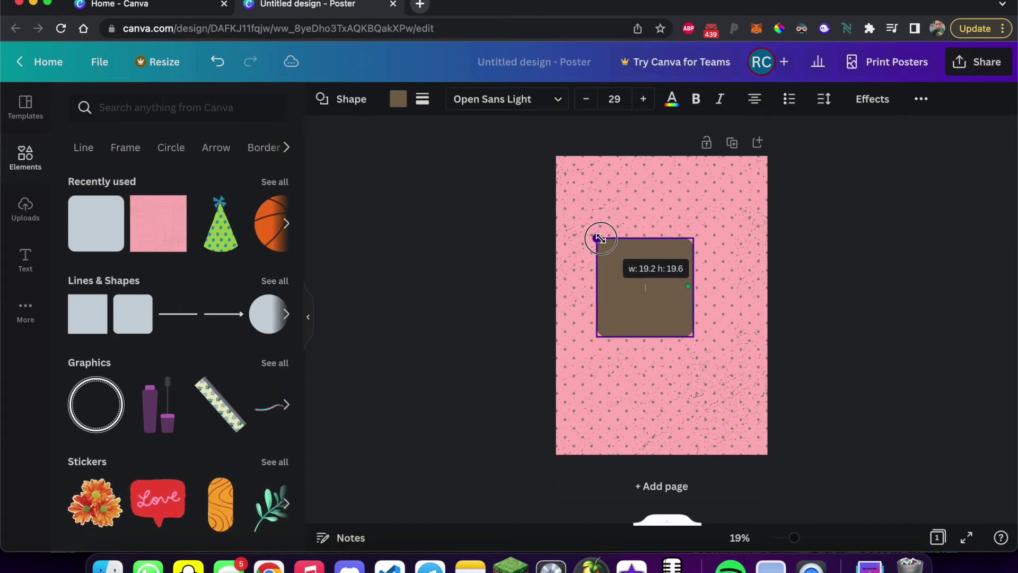
left_click_drag(599, 238, 599, 238)
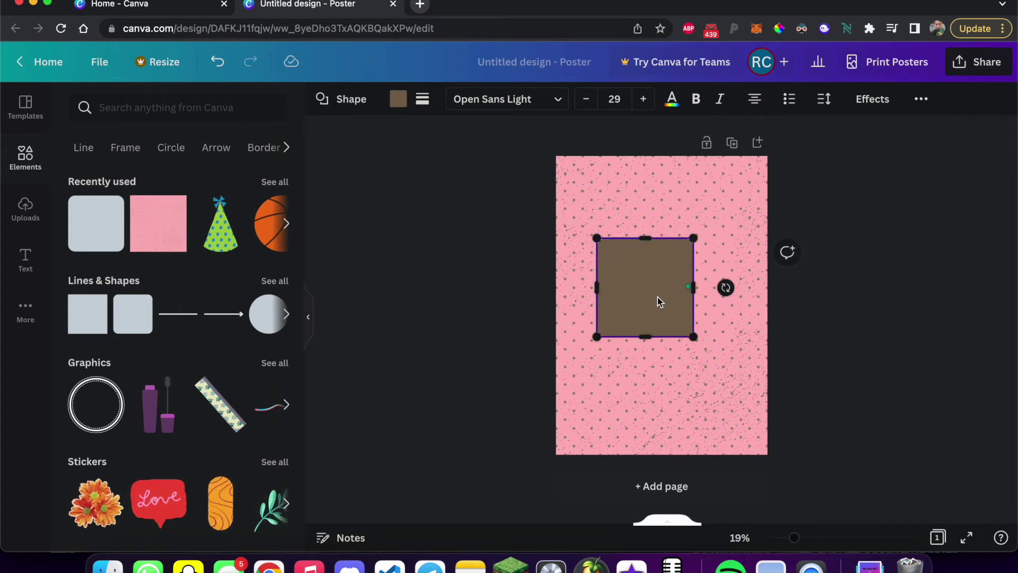
left_click_drag(657, 297, 662, 317)
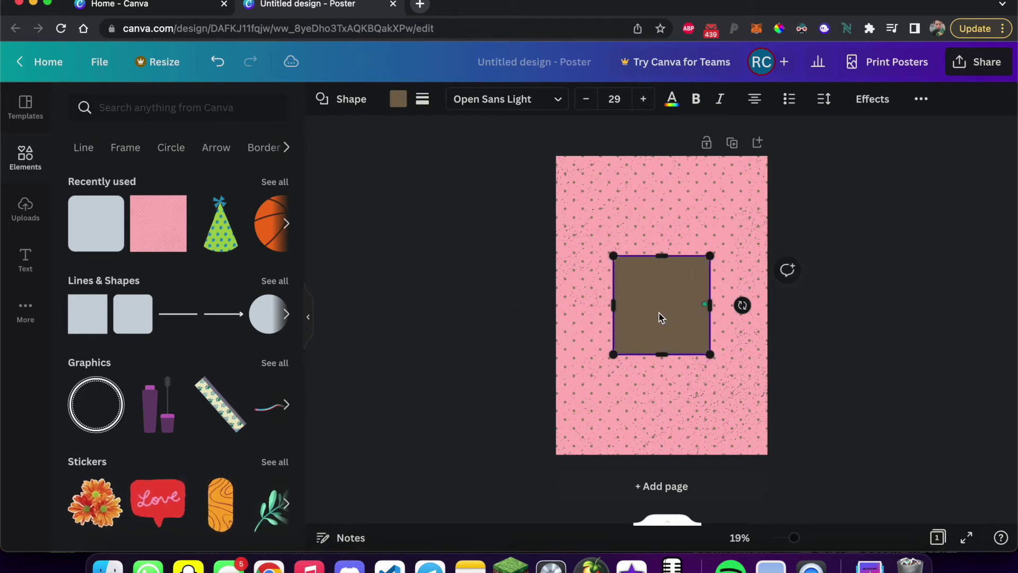
left_click(487, 310)
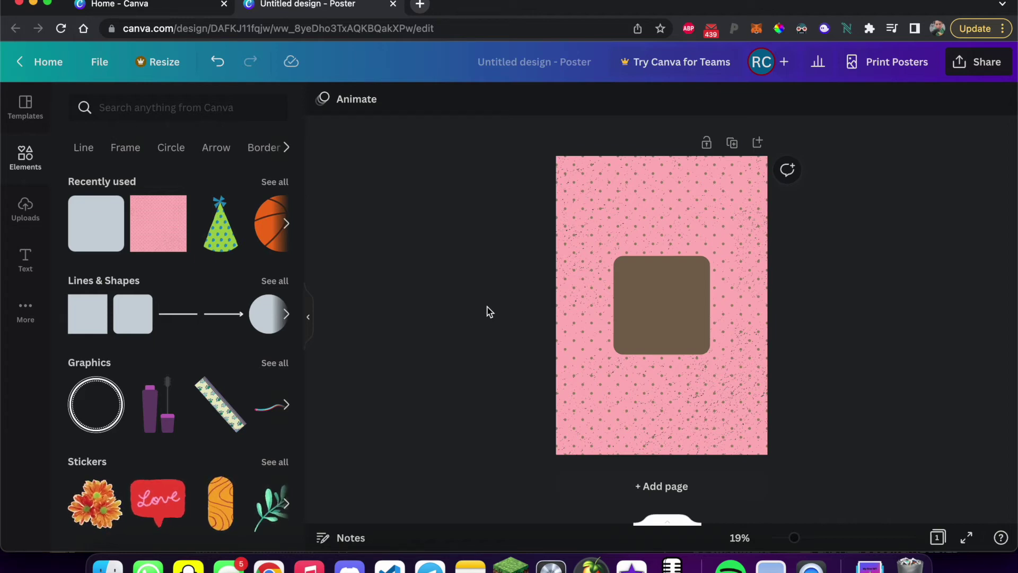
left_click(27, 259)
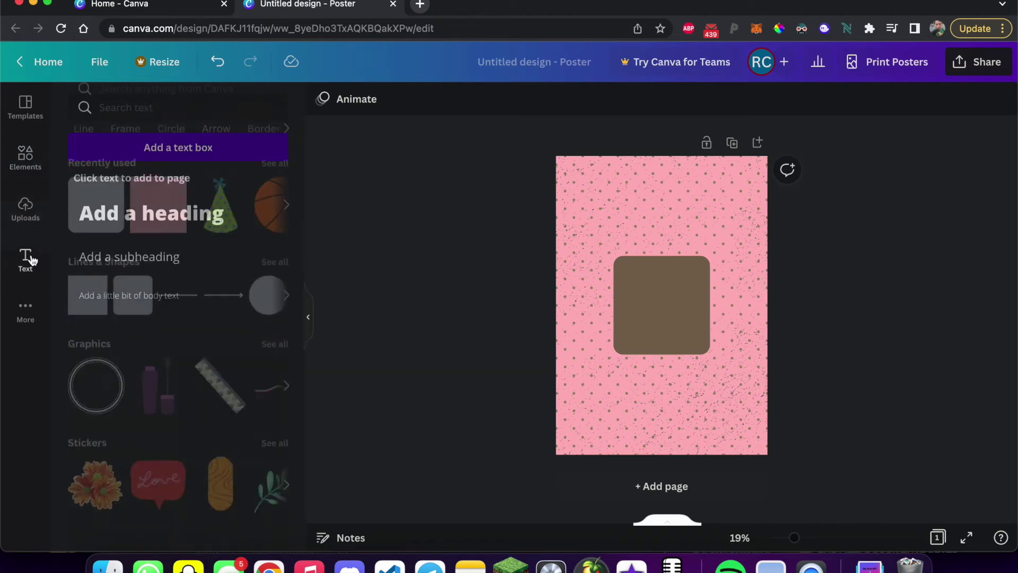
Step: Add a heading inside the brown square, enlarging both the square and the heading
left_click(146, 217)
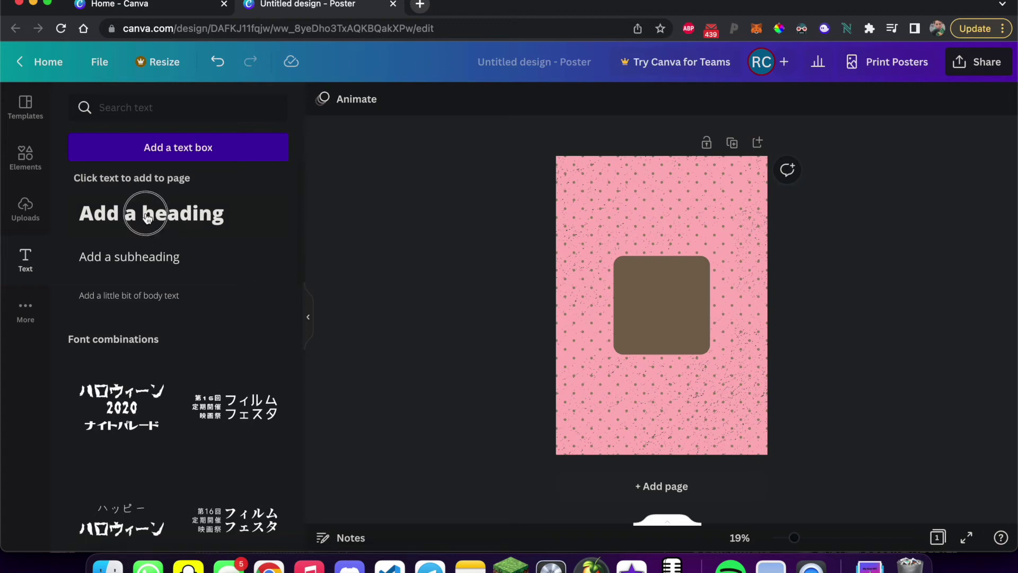
left_click_drag(746, 292, 688, 297)
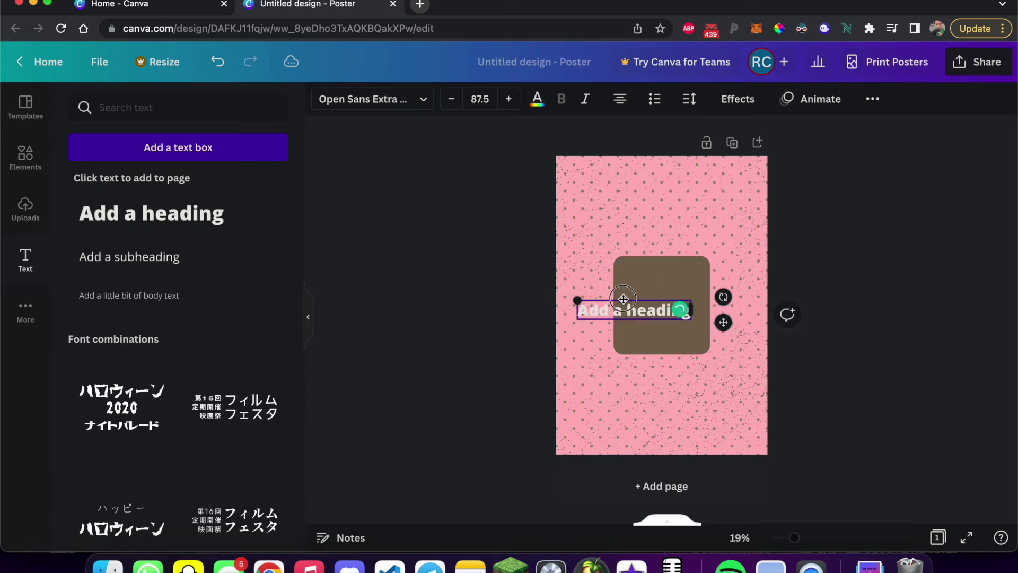
left_click_drag(625, 299, 658, 290)
left_click(671, 315)
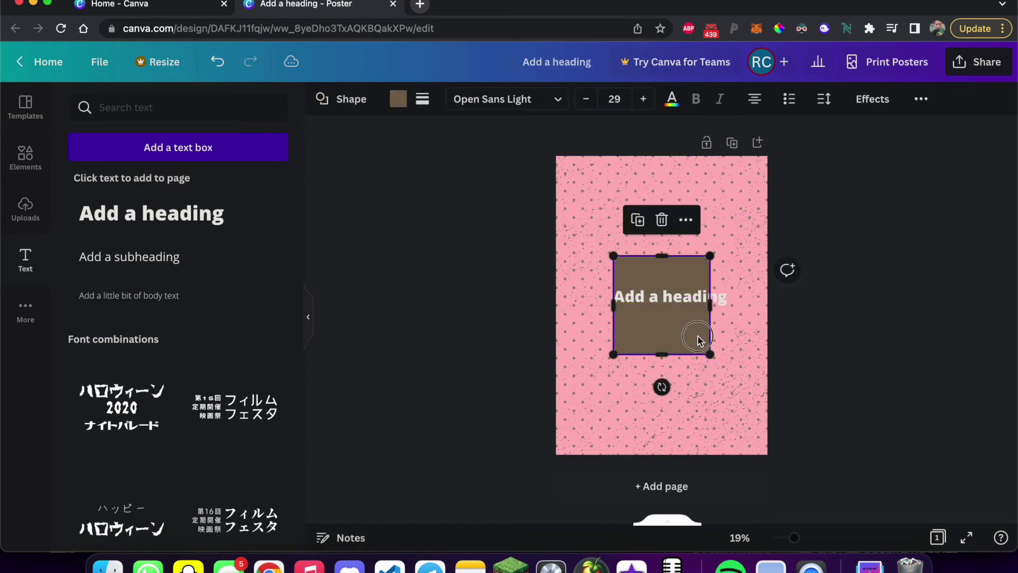
left_click_drag(709, 351, 678, 352)
left_click(661, 295)
left_click_drag(611, 286, 550, 256)
Step: Change the heading text to 'NFT #1' and centre it in the square
double_click(646, 303)
type("NF")
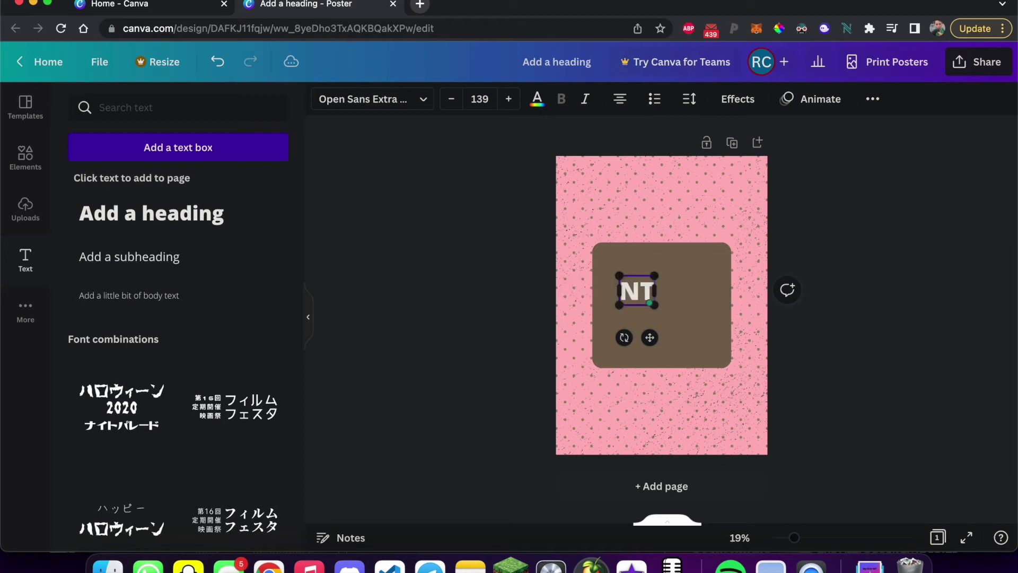
type("T #1")
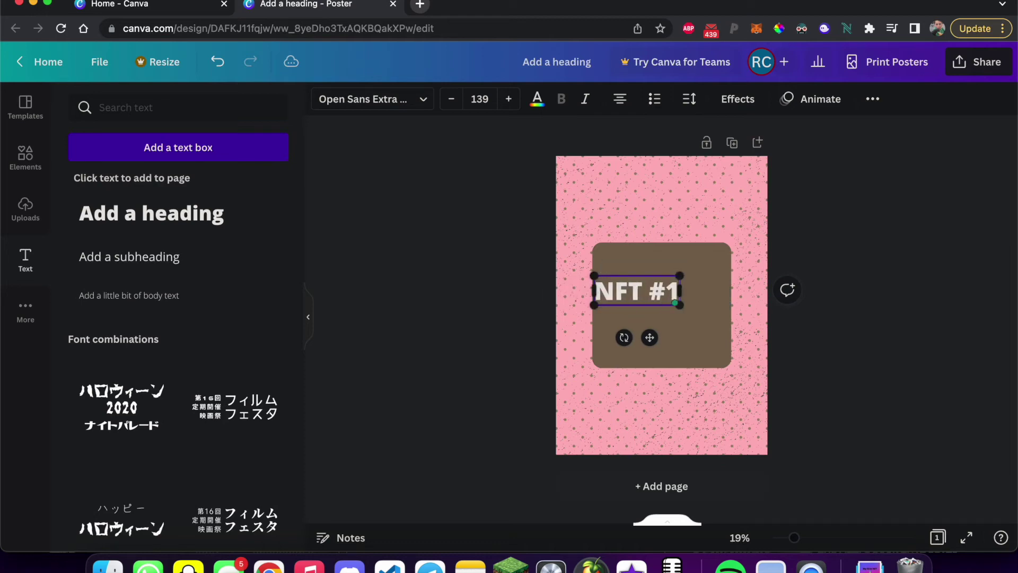
left_click_drag(646, 276, 668, 287)
left_click(829, 270)
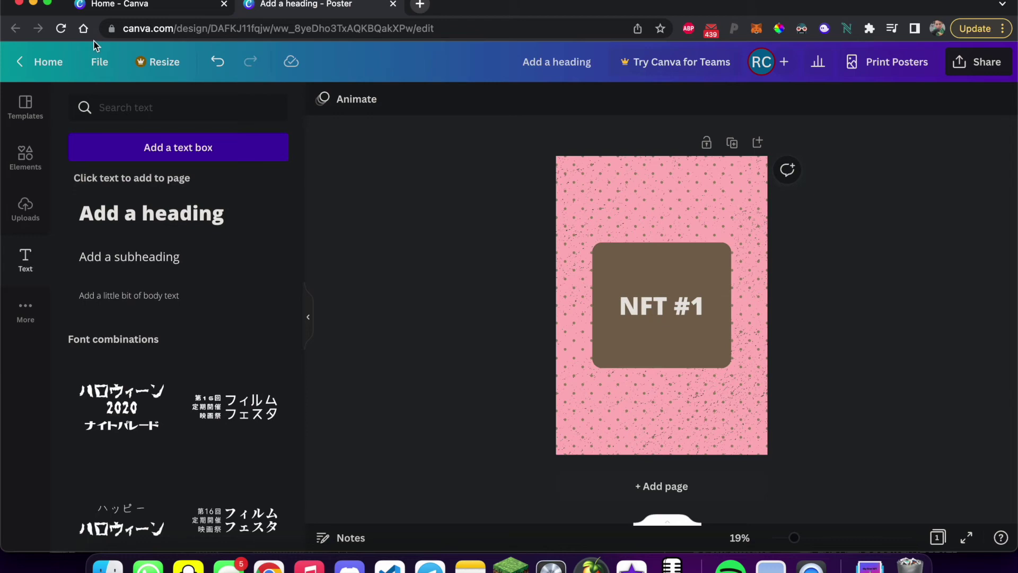
Step: Download the poster as a PNG and dismiss the Honey rewards popup
left_click(100, 62)
left_click(168, 484)
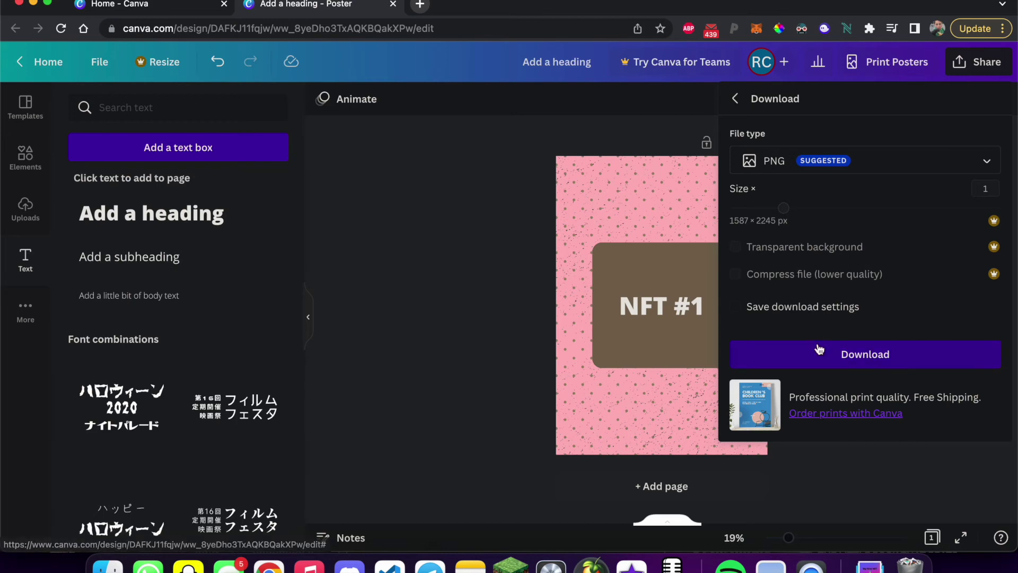
left_click(753, 351)
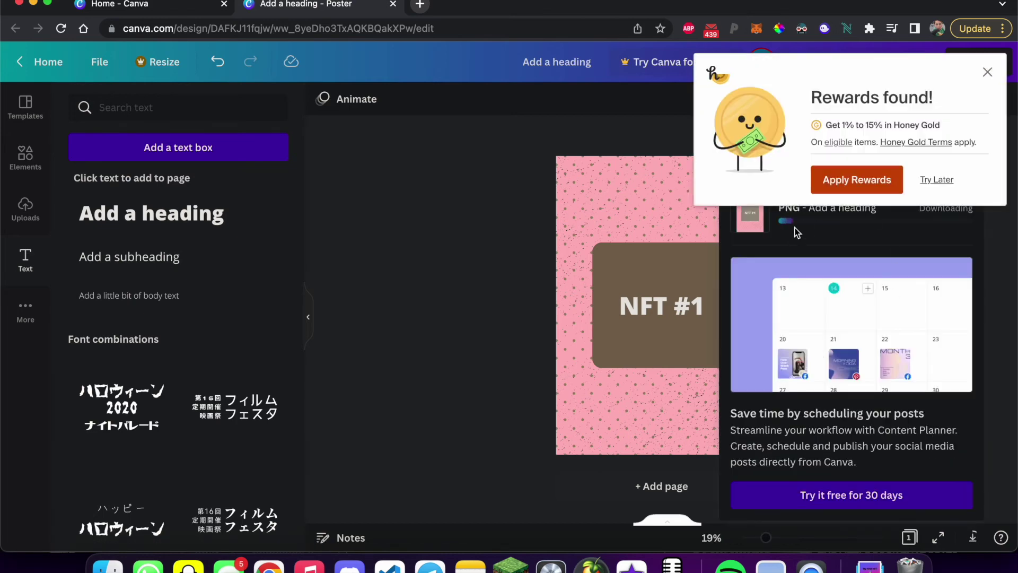
left_click(987, 73)
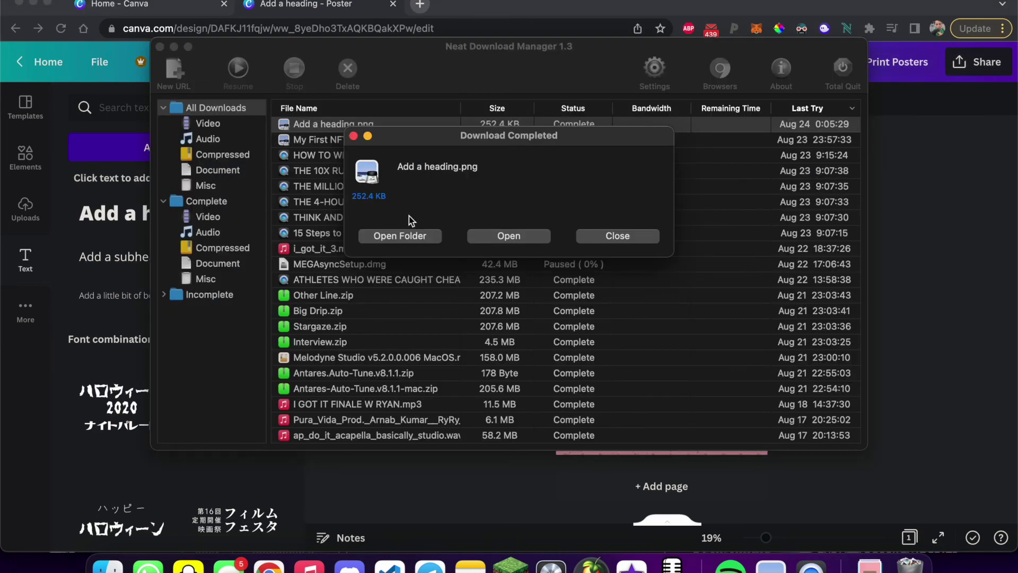
Step: Open the downloaded 'Add a heading.png' in Preview to check it, then return to Canva
left_click(404, 233)
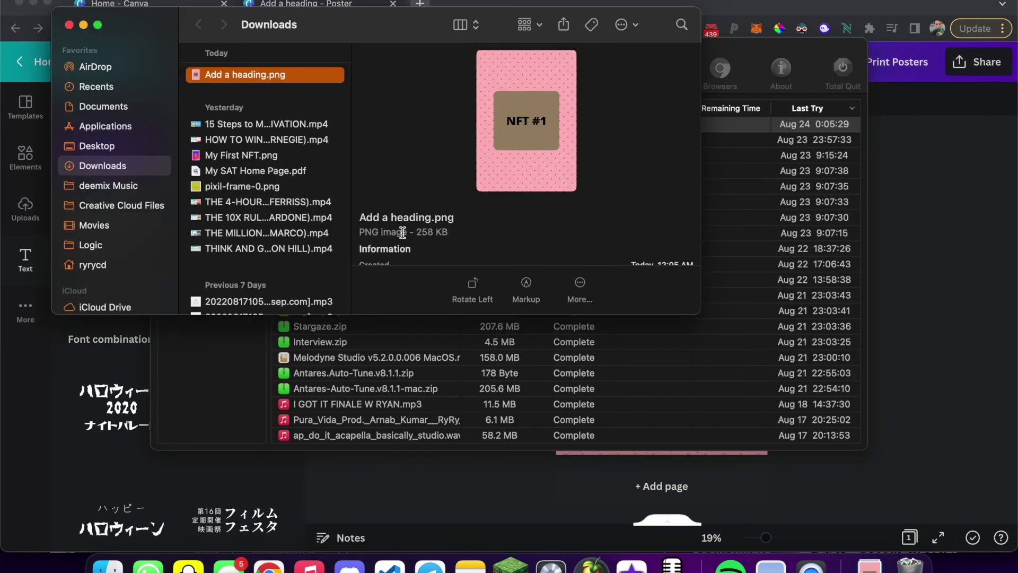
double_click(302, 74)
scroll(283, 222, "up", 3)
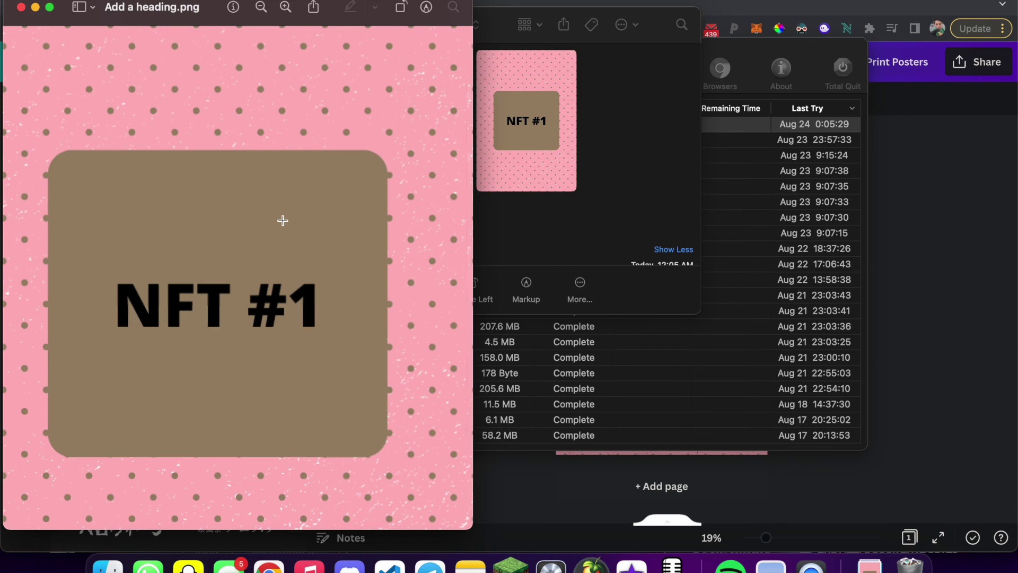
scroll(384, 364, "down", 3)
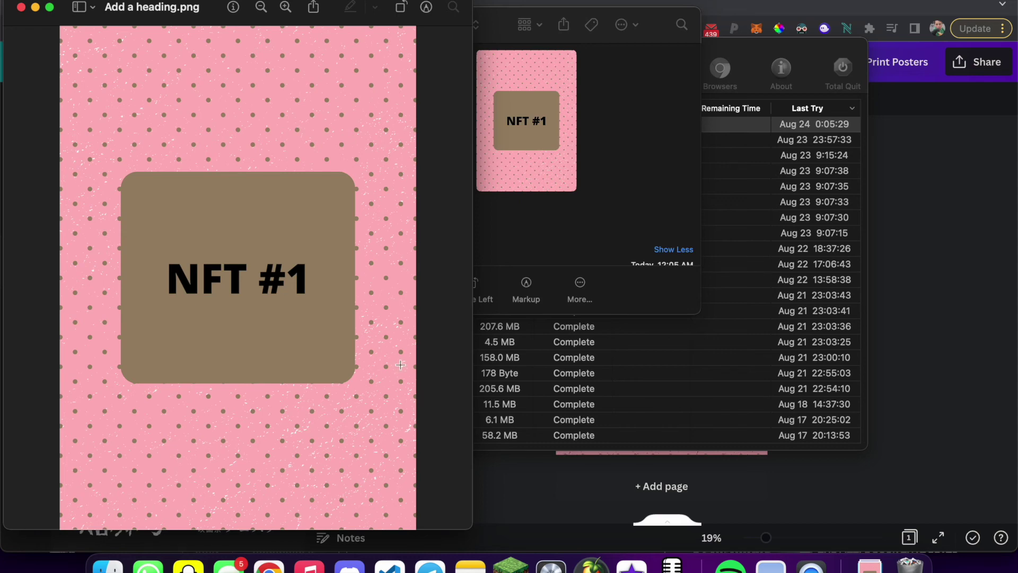
left_click(918, 367)
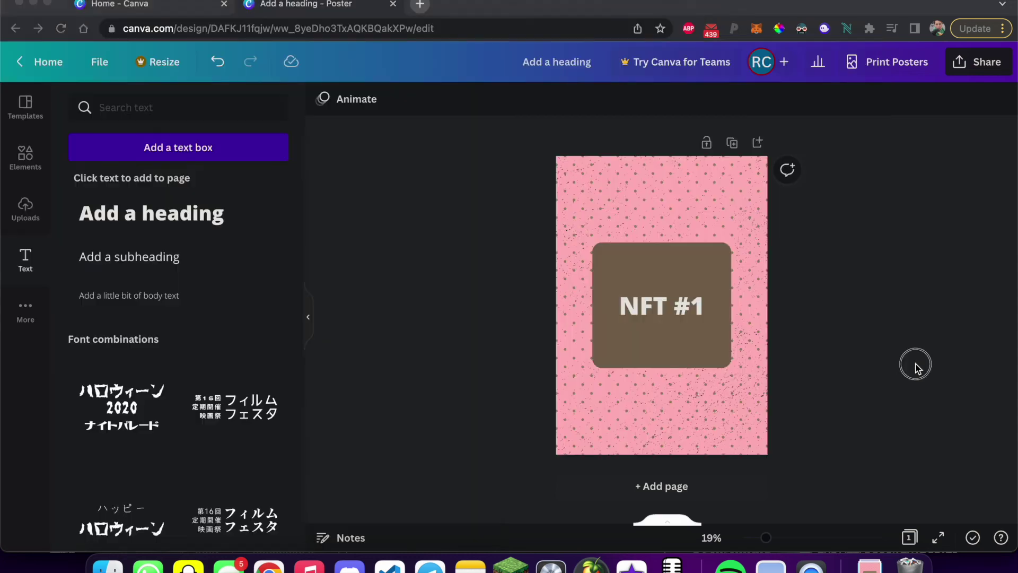
Step: Change the label from 'NFT #1' to 'NFT #2'
left_click(674, 310)
left_click(697, 311)
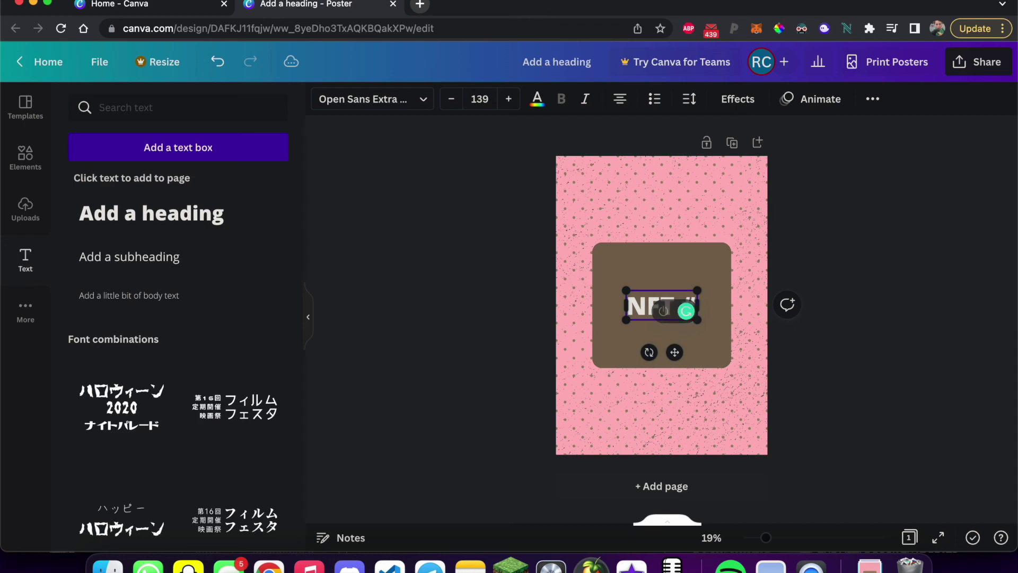
key("BackSpace")
type("2")
left_click(358, 237)
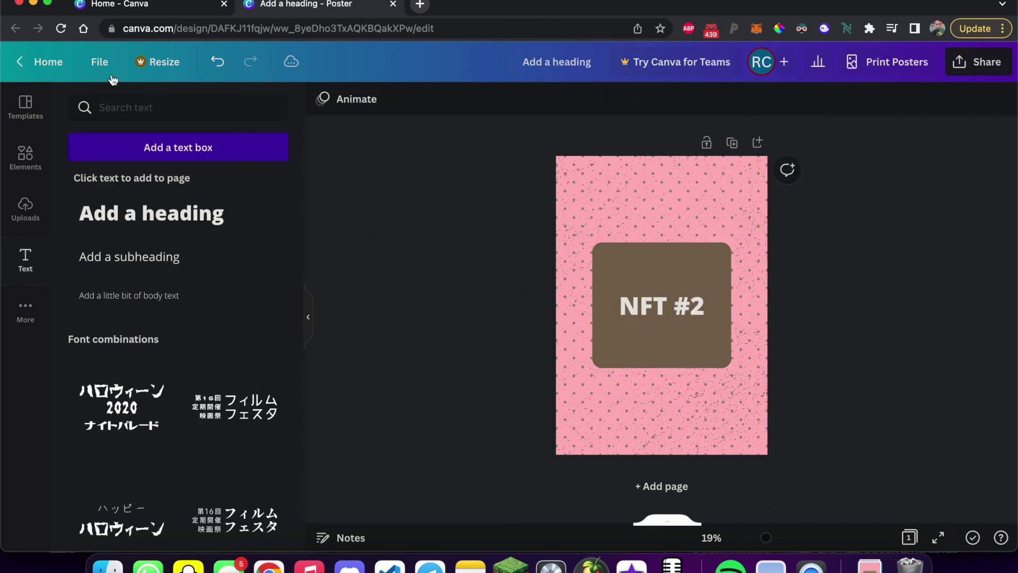
Step: Download the NFT #2 poster as a PNG
left_click(101, 62)
left_click(134, 477)
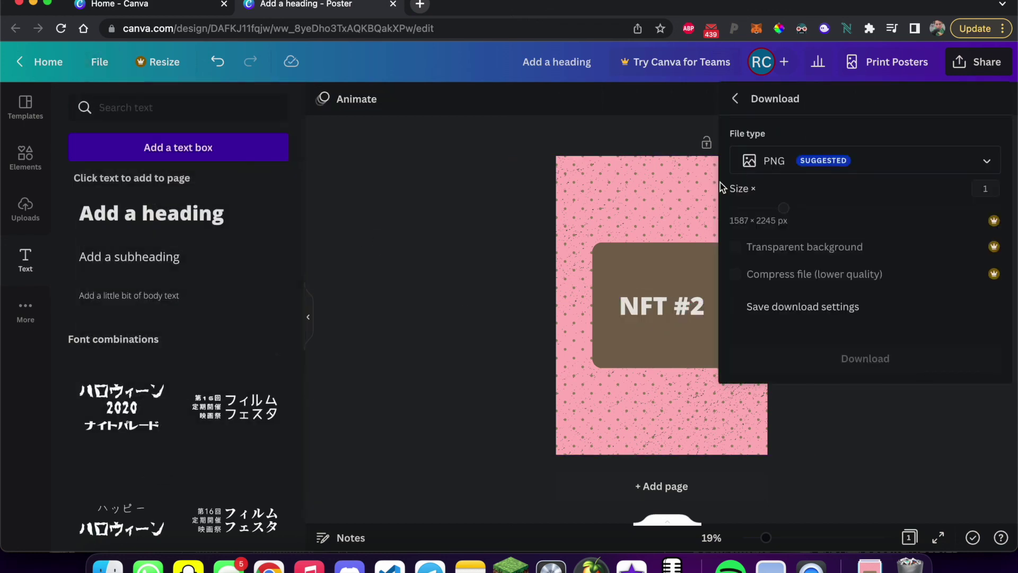
left_click(851, 352)
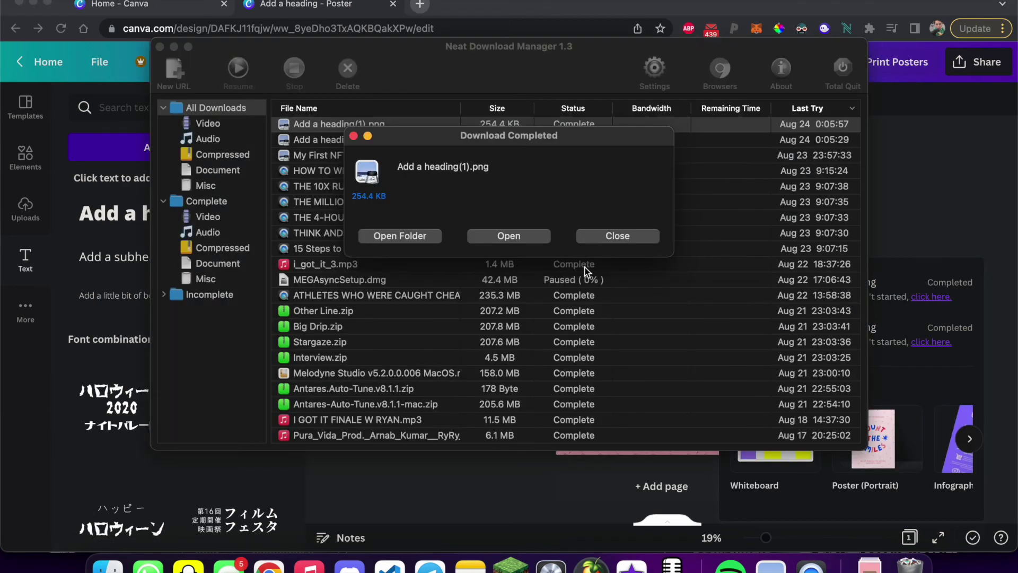
Step: Show the downloaded 'Add a heading(1).png' with the NFT #2 poster in the Finder Downloads folder
left_click(405, 236)
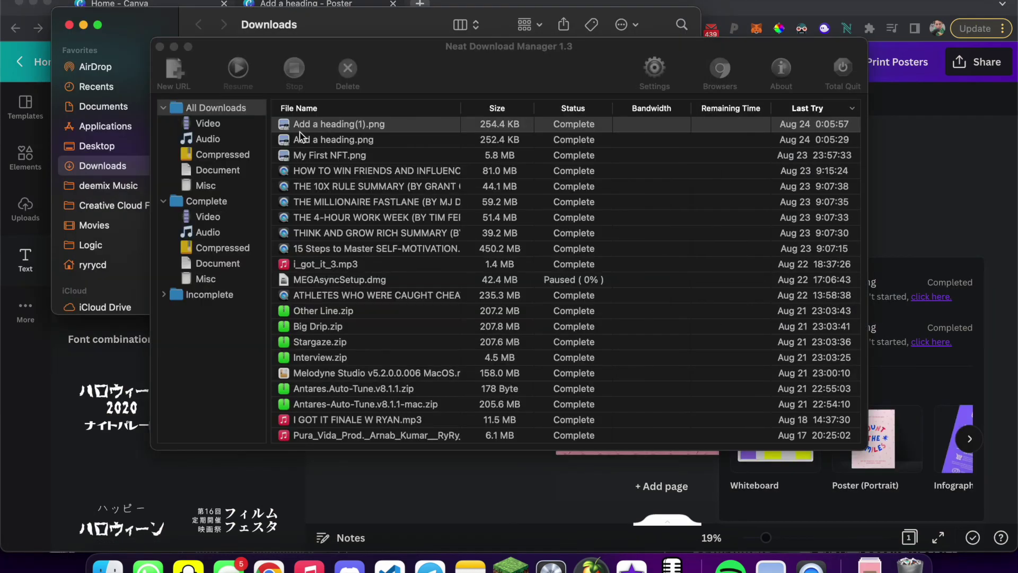
left_click(109, 565)
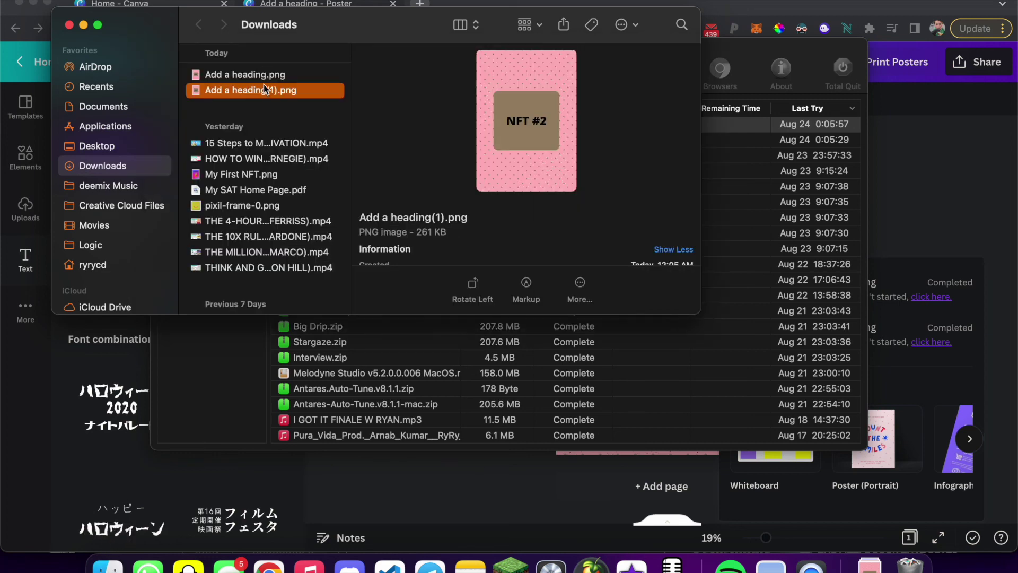